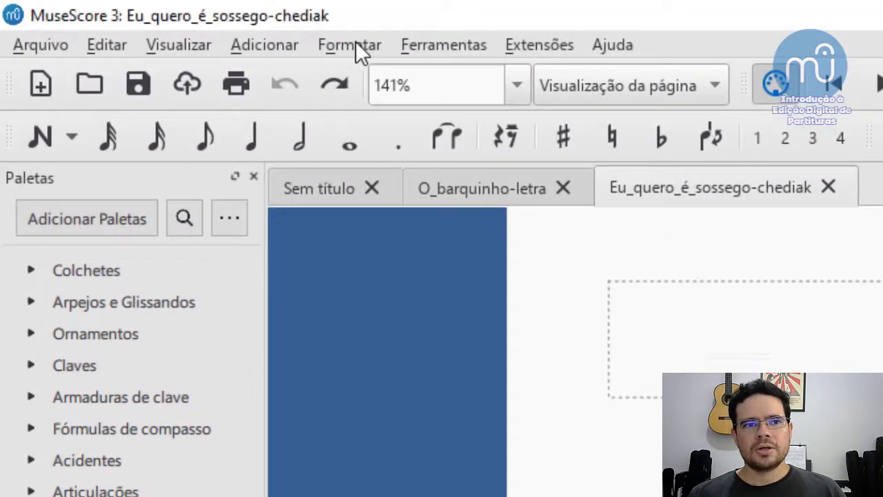
Try staff space (sp) values of 2,150 mm and 1,550 mm in the page settings, keeping the score in view, and discard the changes
click(355, 43)
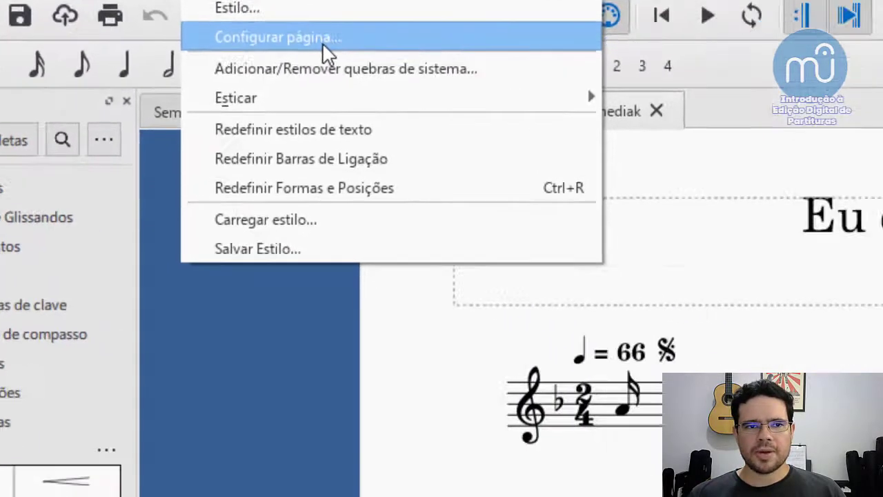
click(466, 111)
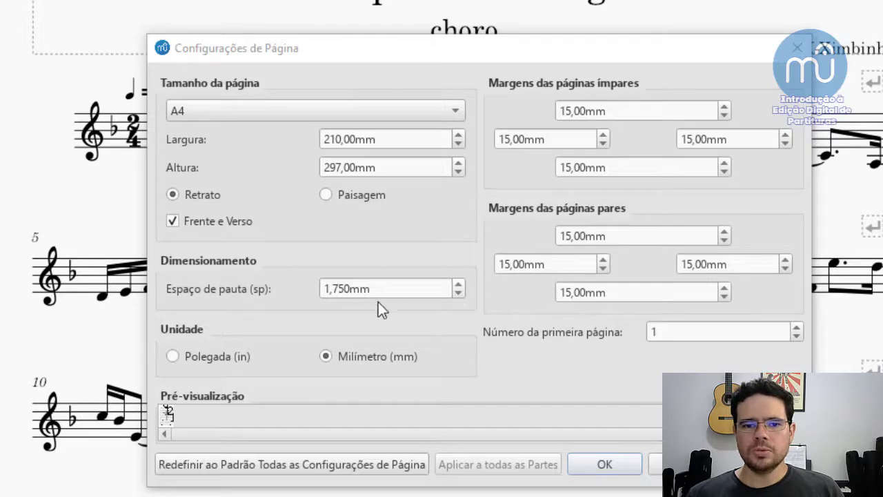
drag(421, 49, 882, 7)
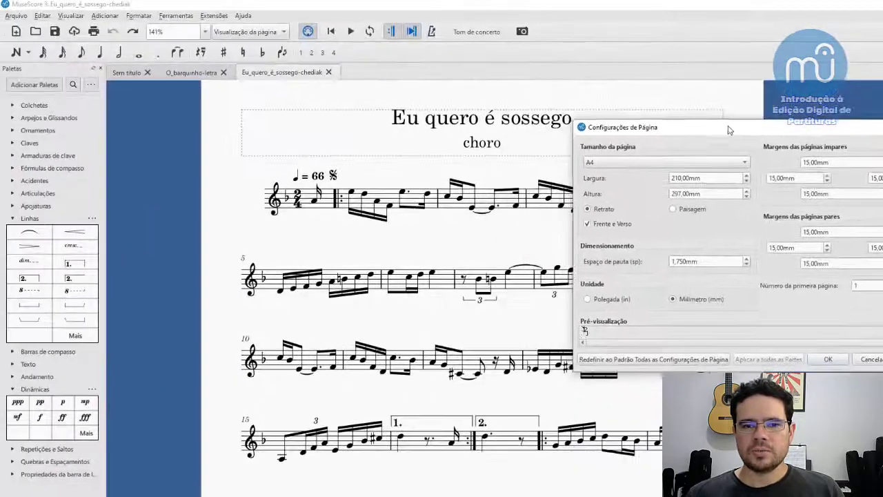
drag(730, 130, 732, 128)
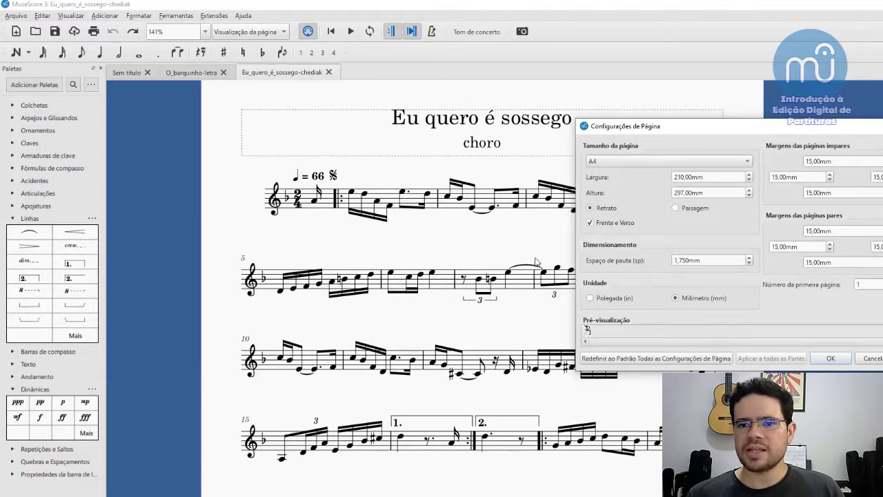
click(750, 256)
click(749, 257)
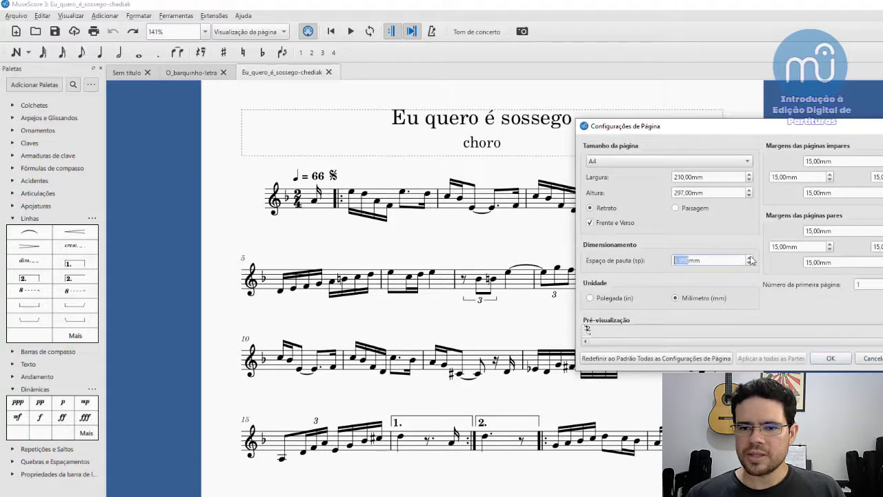
click(749, 257)
click(750, 256)
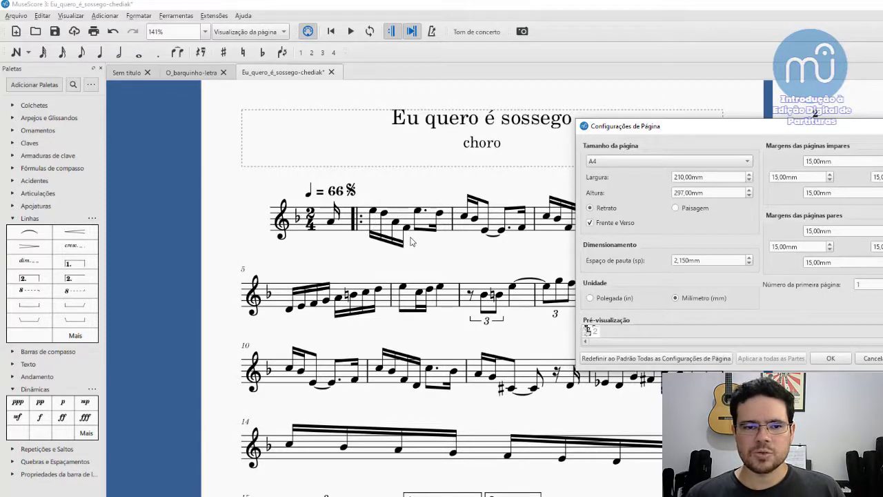
click(750, 263)
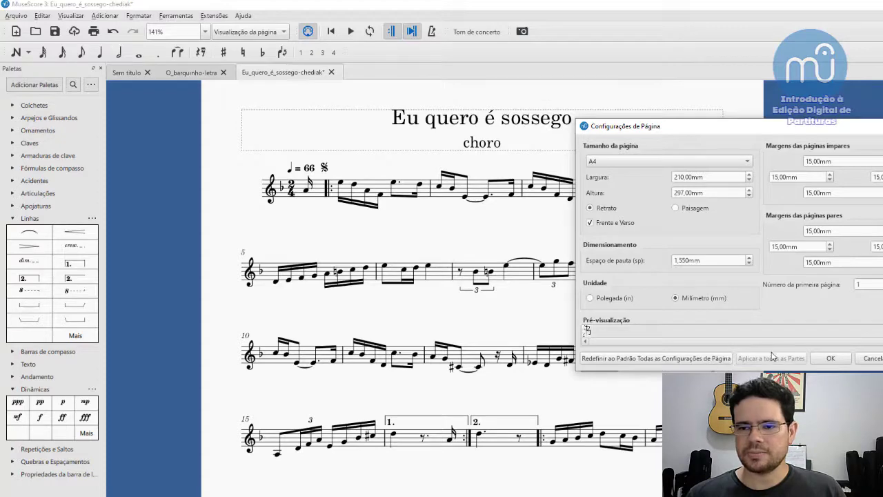
key(Return)
Open the Partitura style settings beside the score and try disabling the first-system indentation, restoring it after comparing the score
click(138, 16)
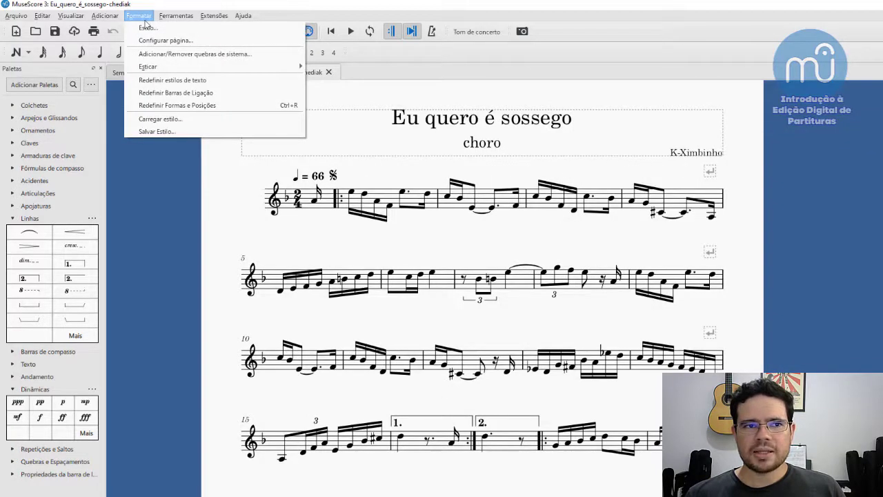
click(148, 28)
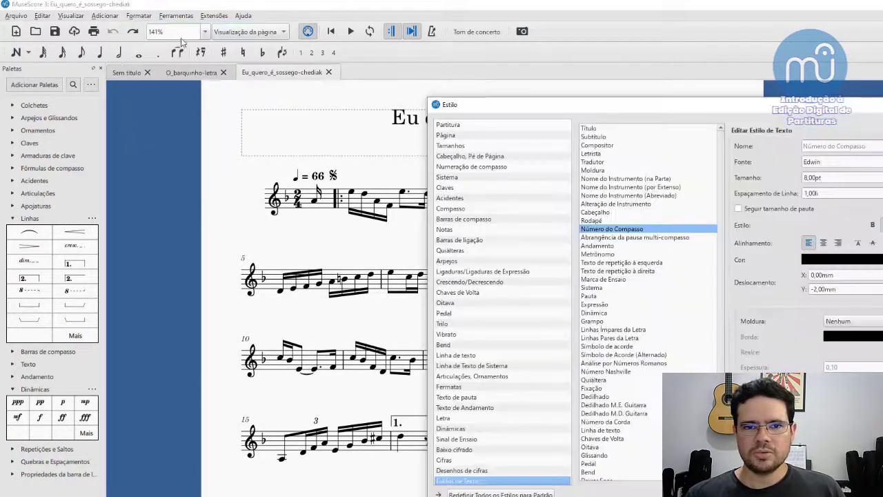
click(463, 127)
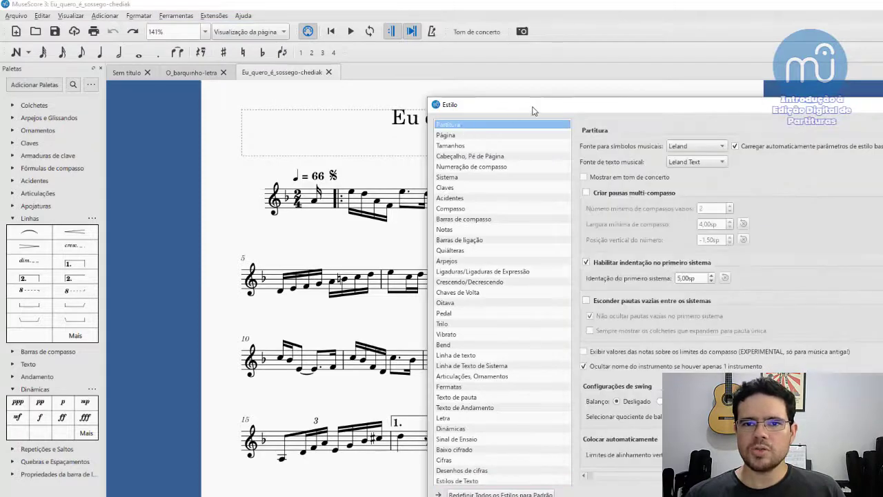
drag(536, 111, 404, 116)
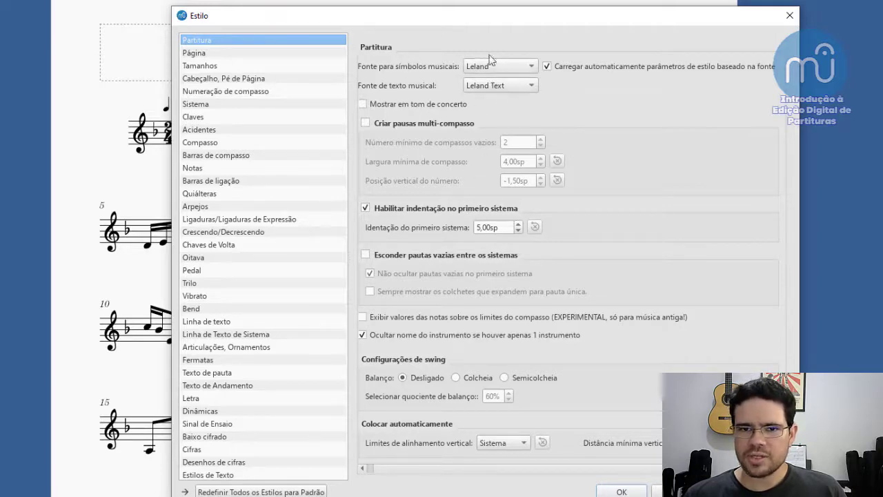
drag(416, 19, 606, 0)
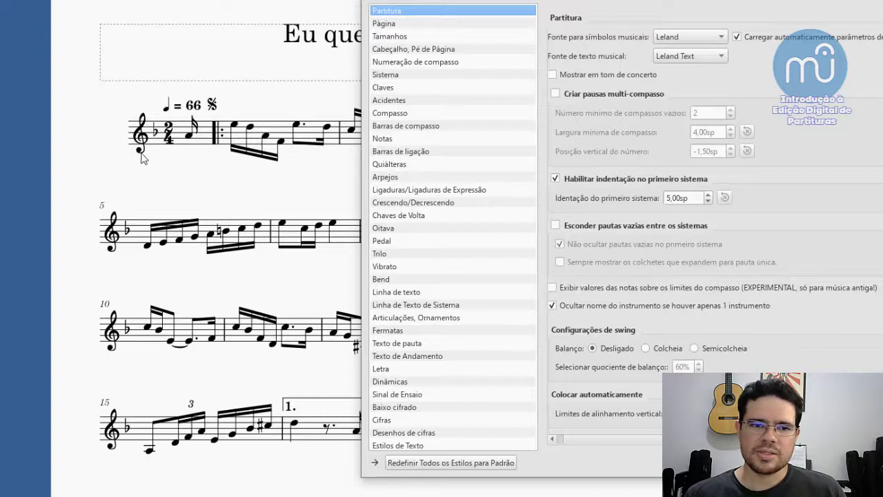
click(555, 179)
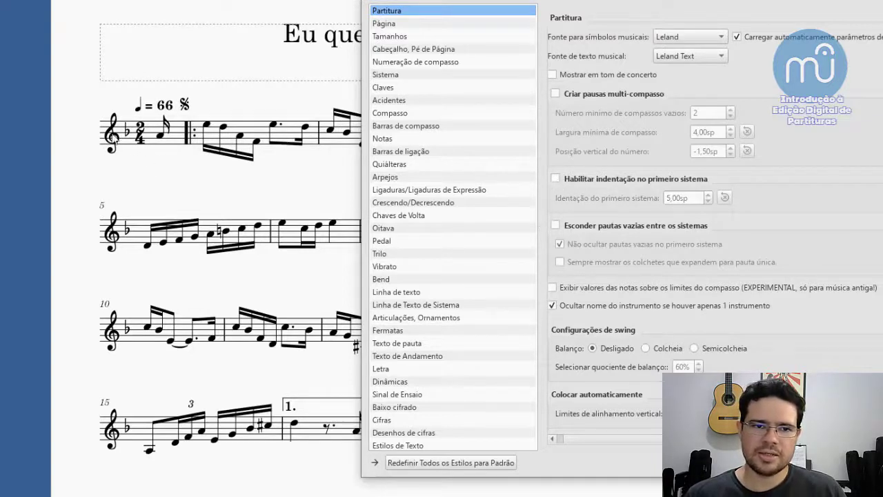
click(555, 178)
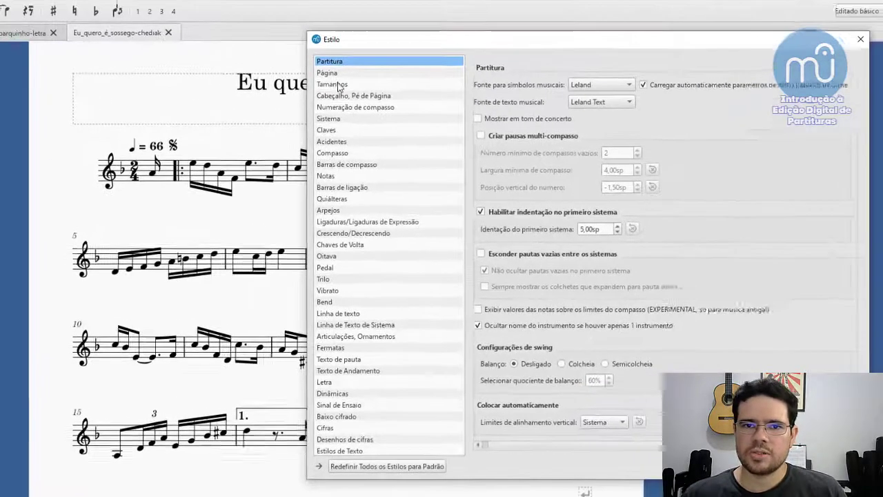
Review the Página style settings and bring up the header and footer (Cabeçalho, Pé de Página) options
click(396, 37)
click(336, 74)
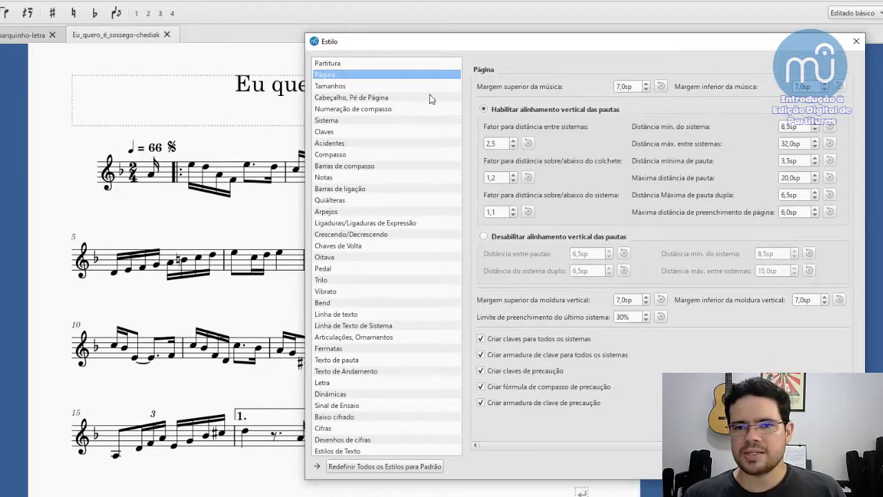
click(359, 98)
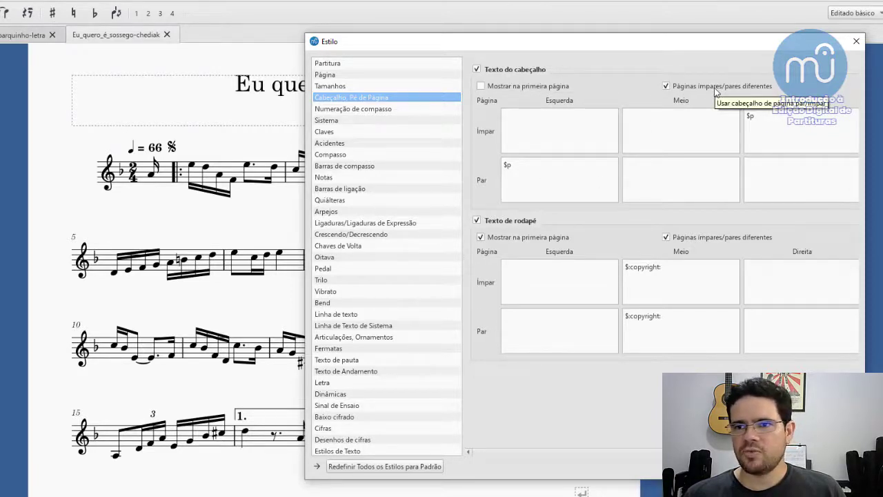
Try turning off different odd/even pages for the header text, and restore the option
mouse_move(699, 95)
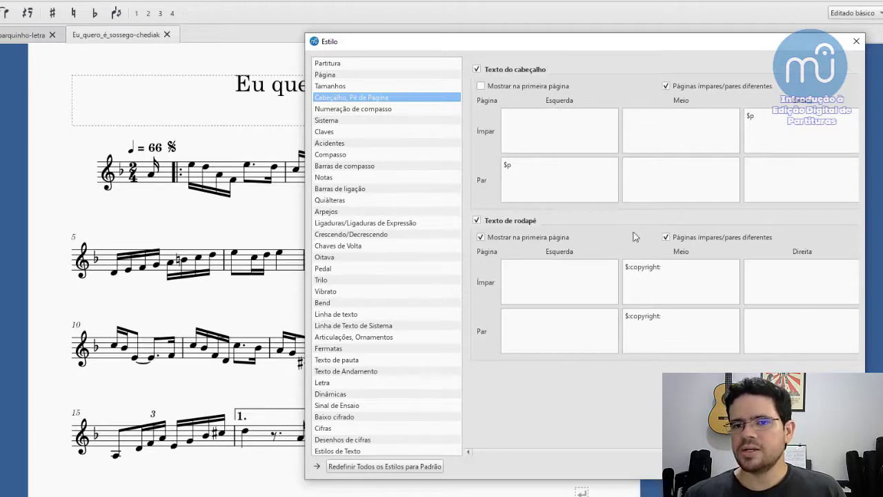
click(666, 86)
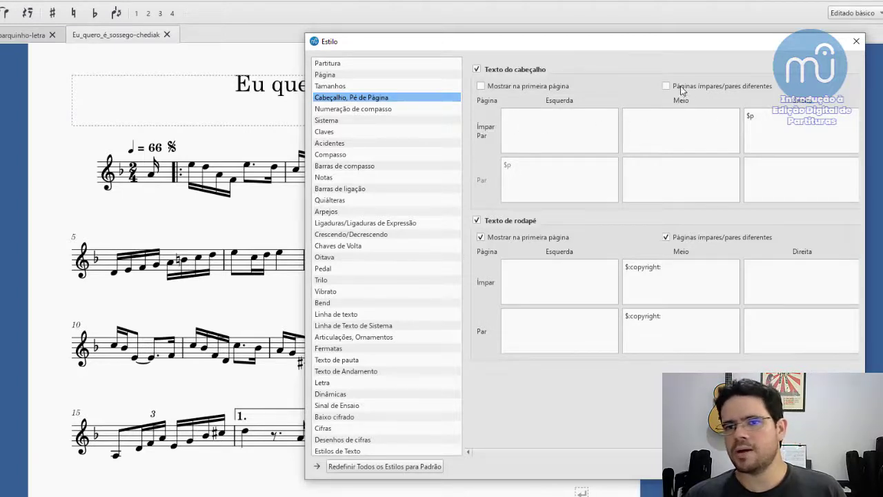
click(667, 87)
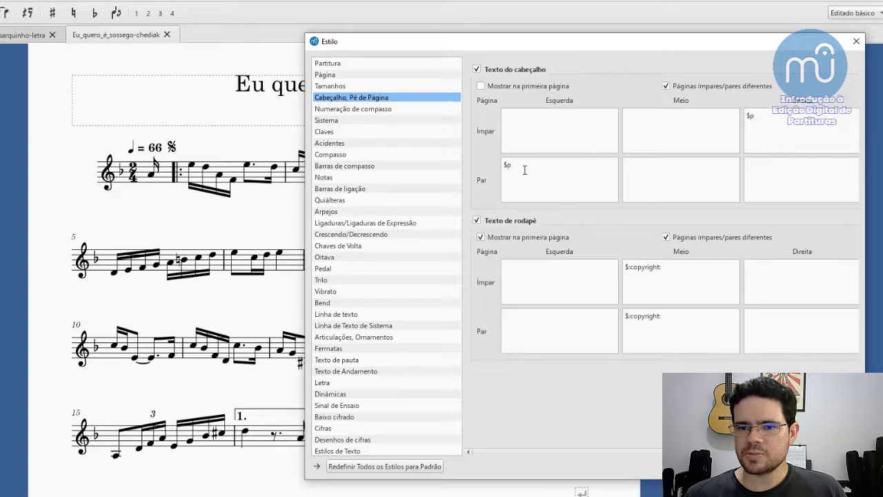
mouse_move(524, 170)
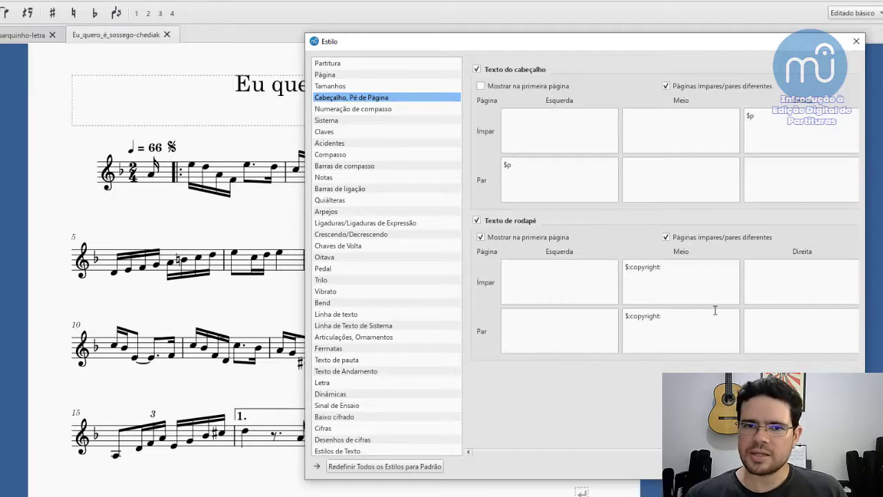
Examine the arpeggio style and the text styles for title, subtitle, lyricist and instrument name, and leave the style settings without applying anything
click(338, 212)
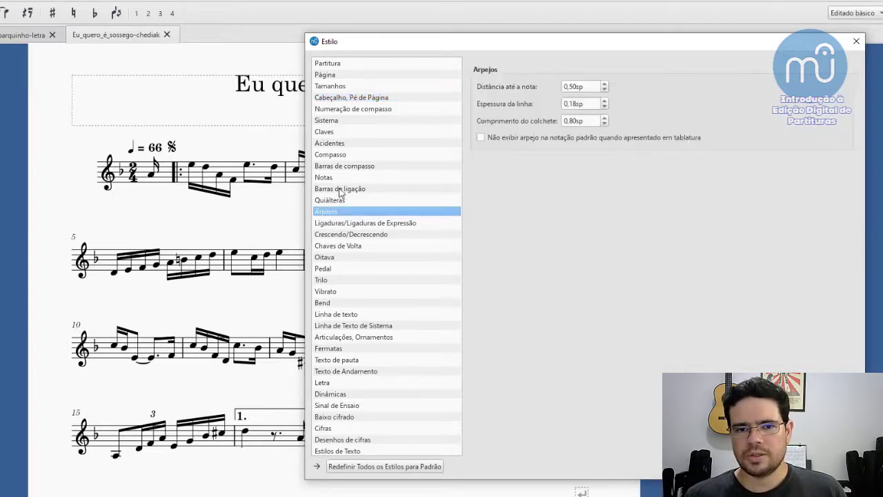
click(339, 452)
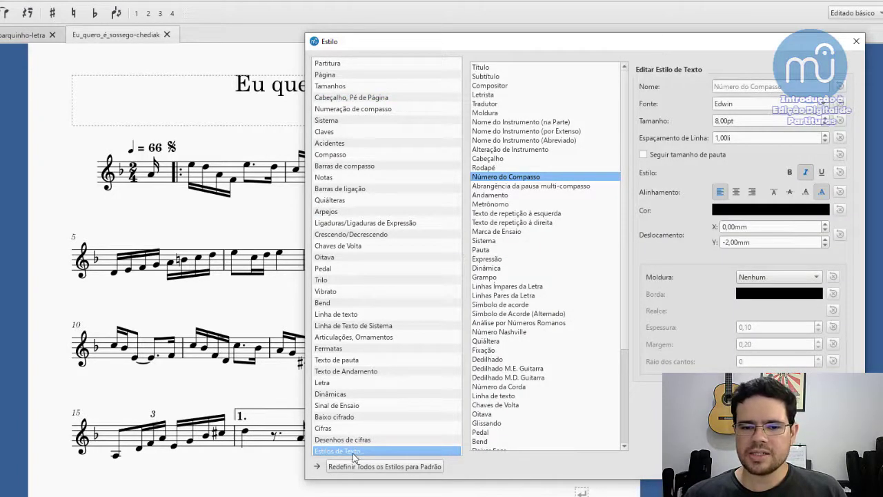
click(504, 76)
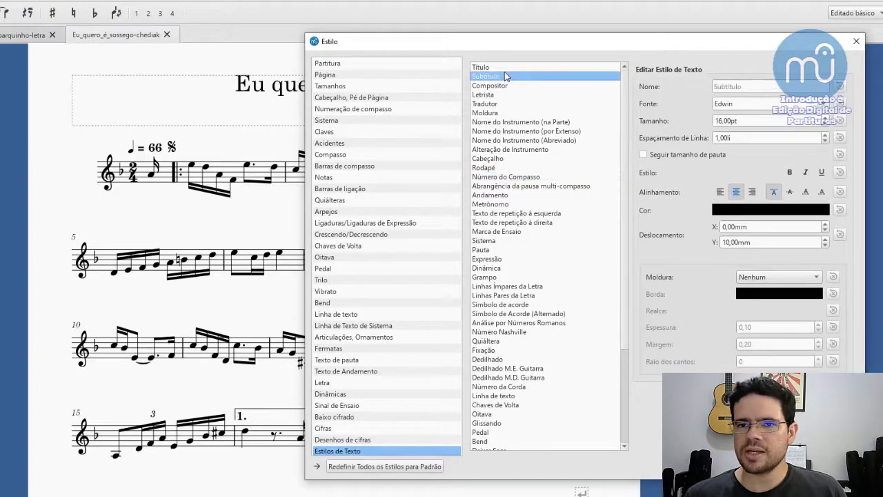
click(483, 68)
click(486, 77)
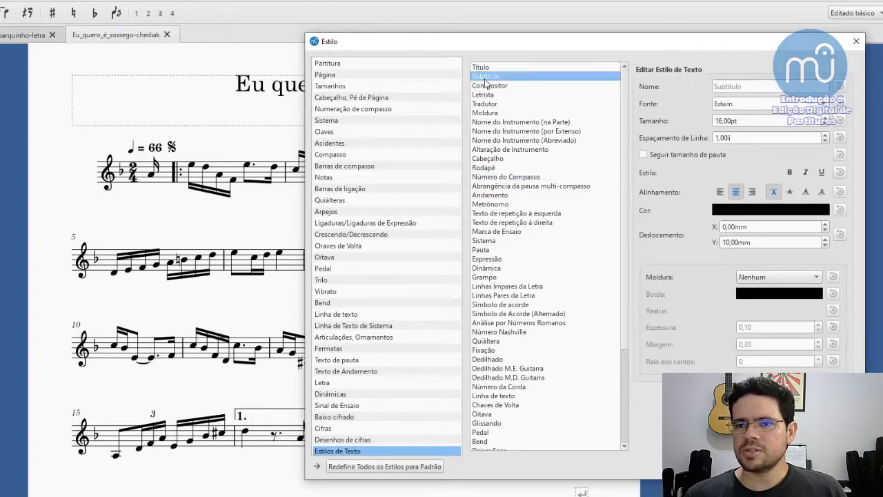
click(486, 96)
click(488, 130)
click(485, 69)
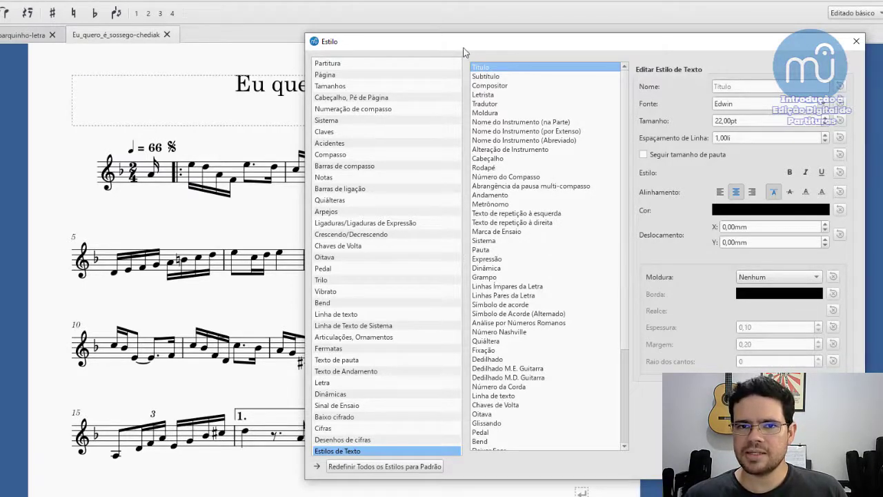
drag(456, 41, 497, 40)
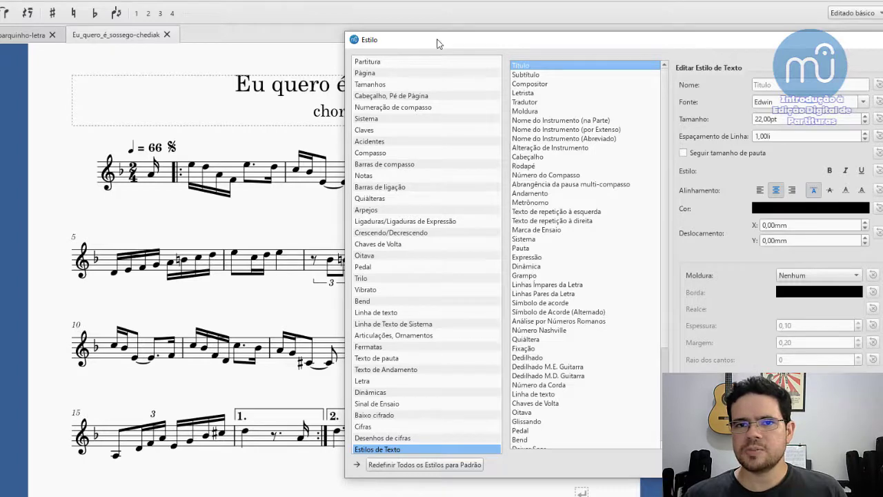
drag(436, 44, 253, 57)
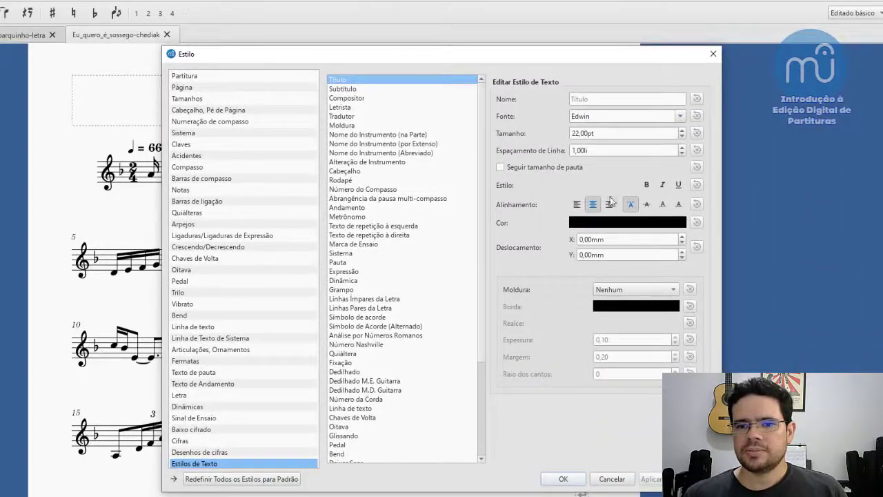
click(612, 479)
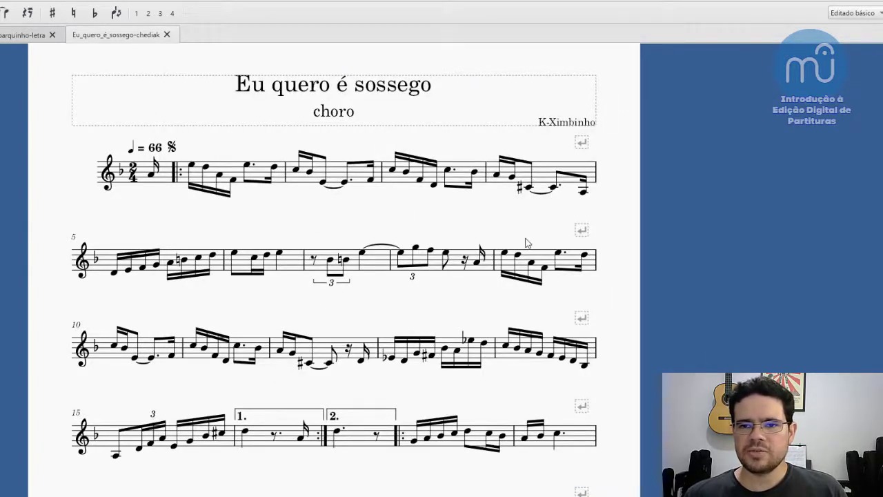
Look at the Salvar Estilo dialog for exporting the score's style as an .mss file, and cancel it
scroll(444, 246, up, 1)
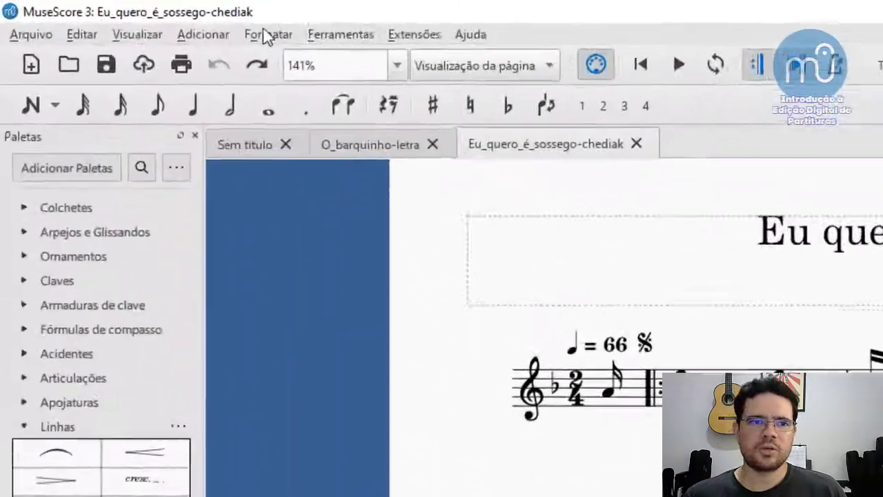
click(121, 14)
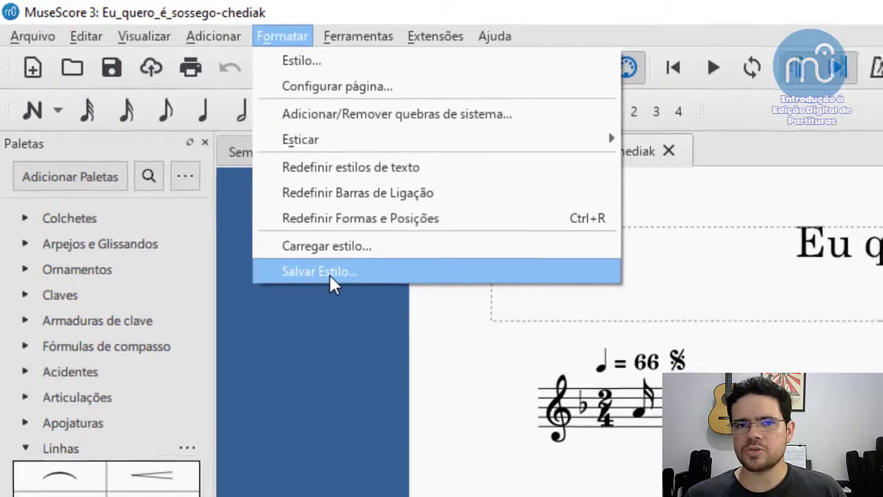
click(334, 278)
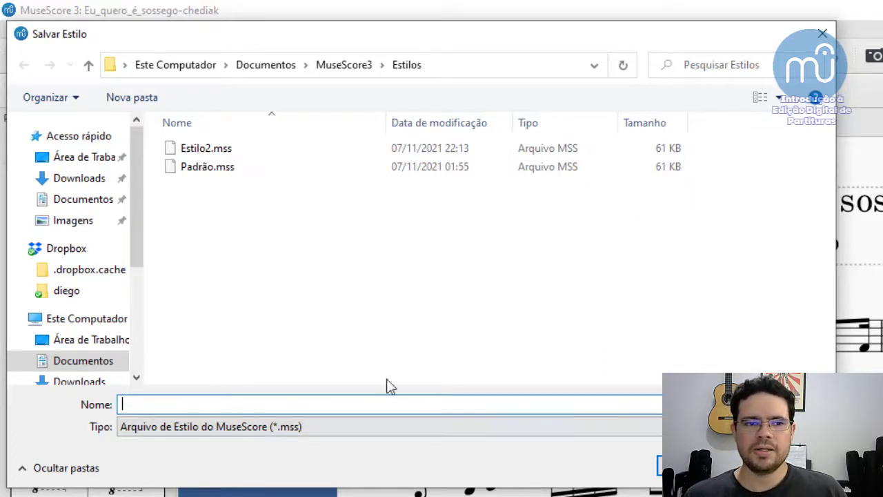
click(776, 468)
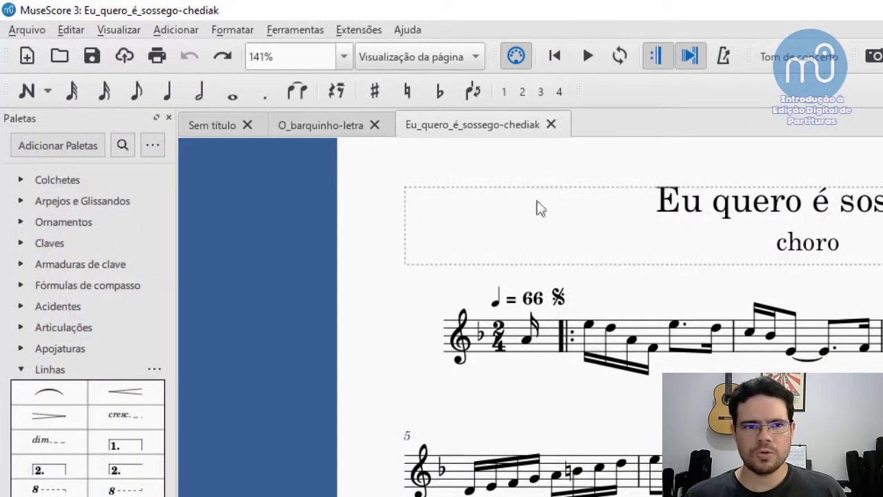
Look at the Carregar Estilo dialog for choosing a saved style file, and cancel without loading one
click(238, 31)
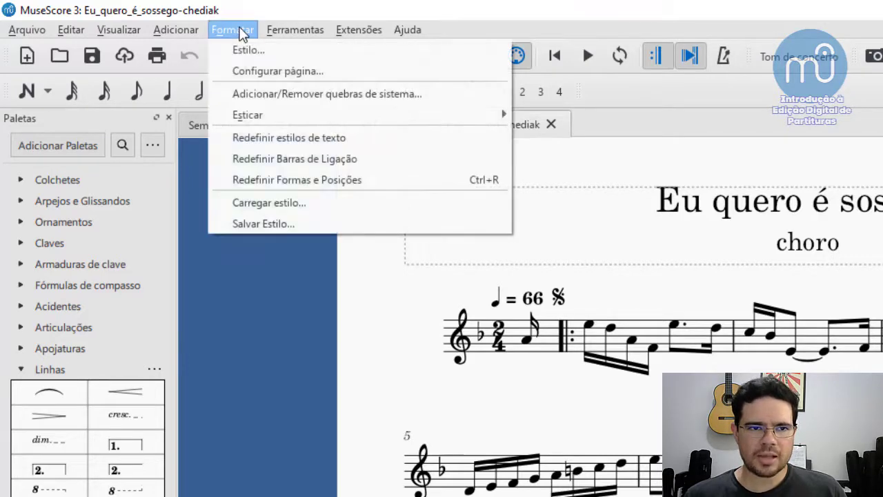
click(304, 204)
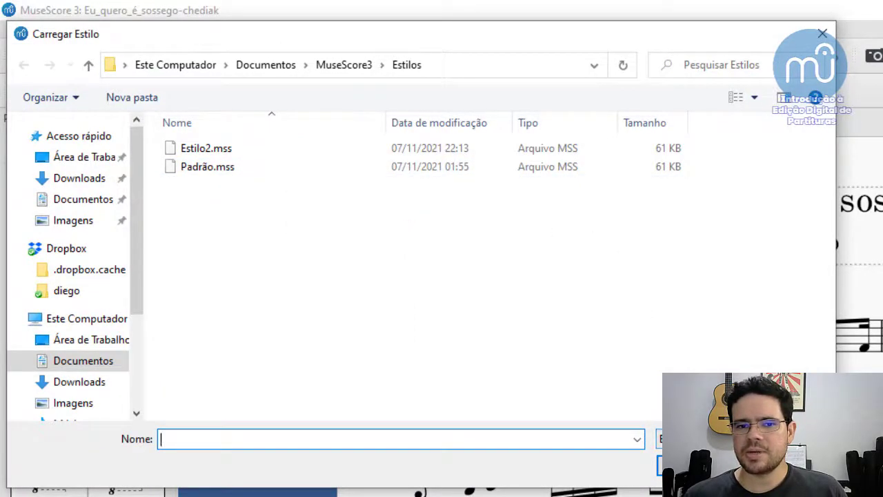
key(Escape)
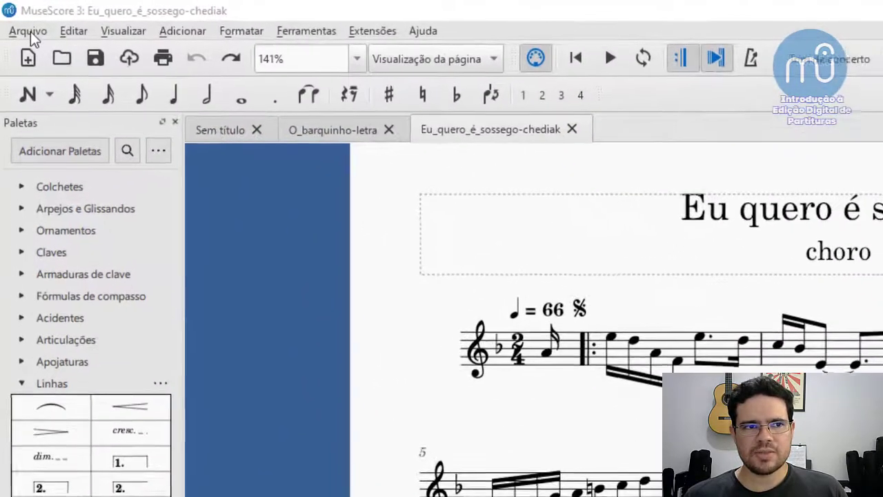
Look at the Imprimir dialog for printing the score, and cancel it without printing
click(29, 31)
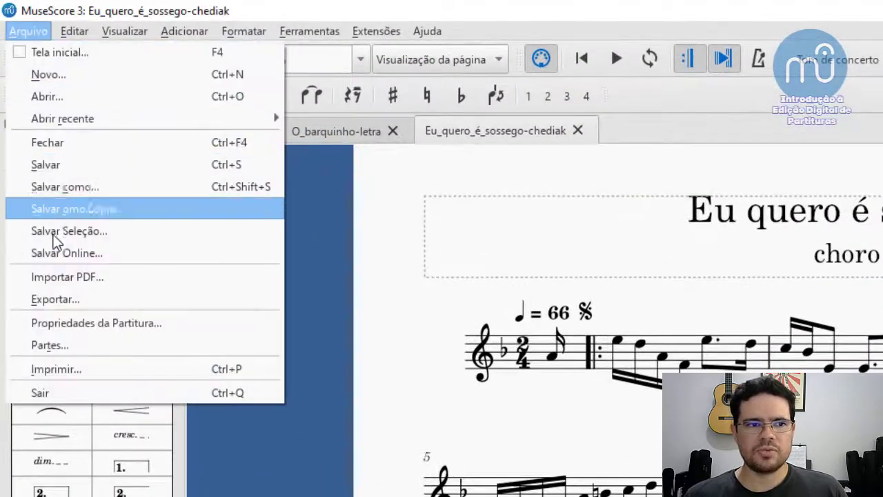
click(241, 373)
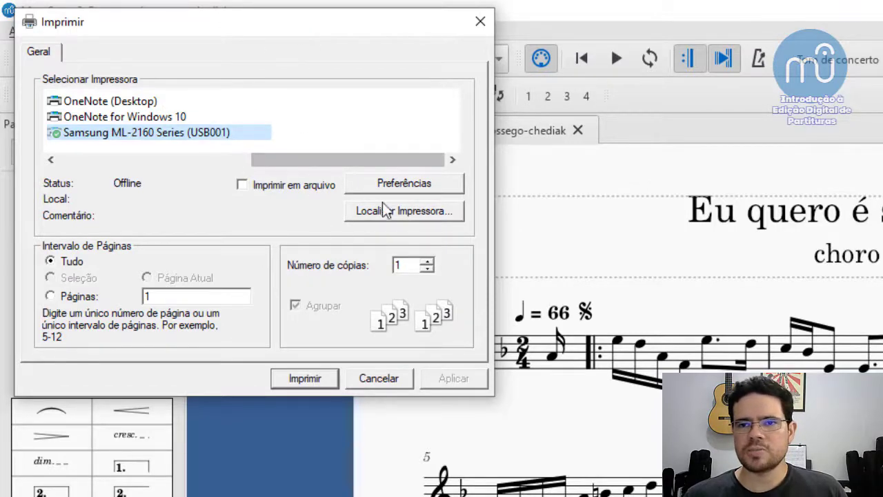
click(404, 379)
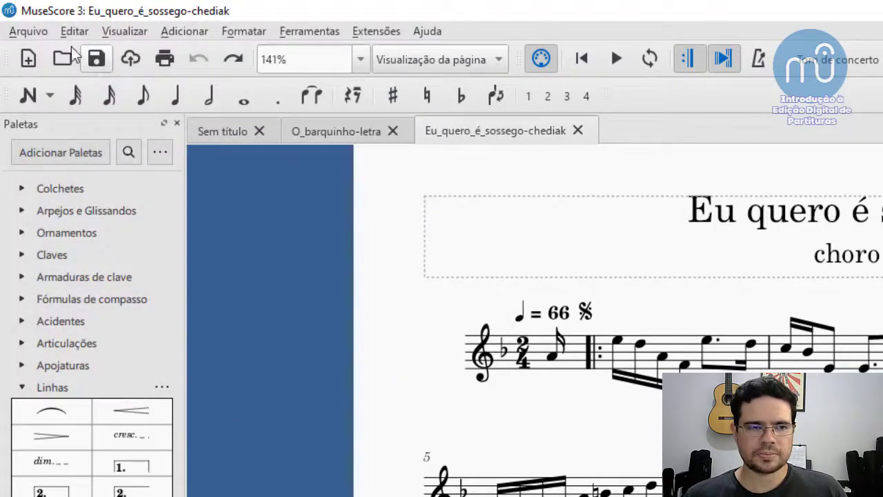
Examine the score export formats, keep Arquivo PDF, look at the file saving dialog for Eu_quero_é_sossego-chediak.pdf, and cancel it
click(41, 28)
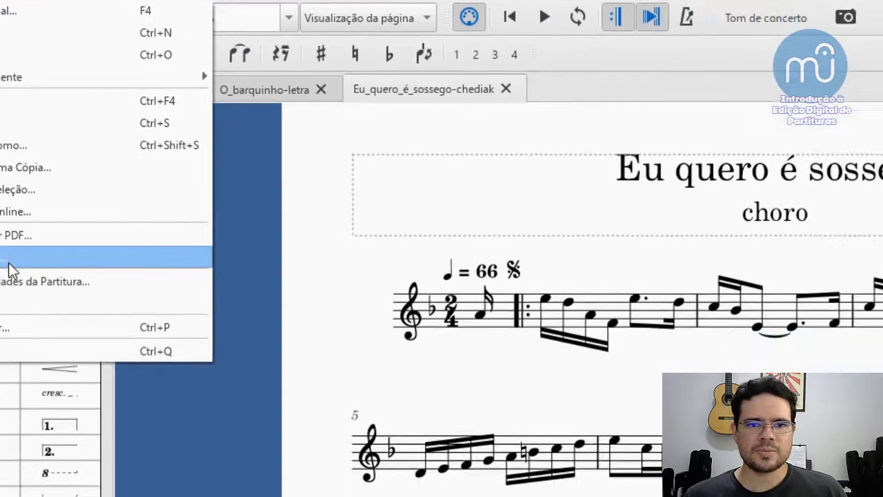
click(55, 299)
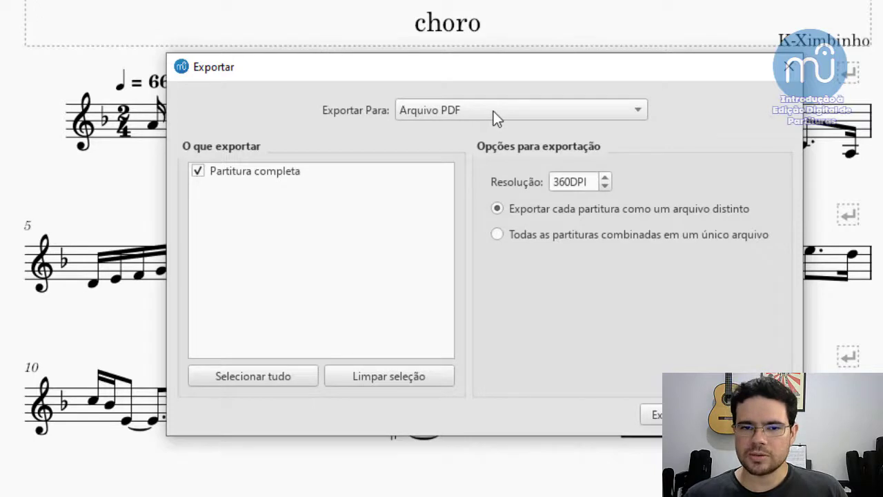
click(493, 111)
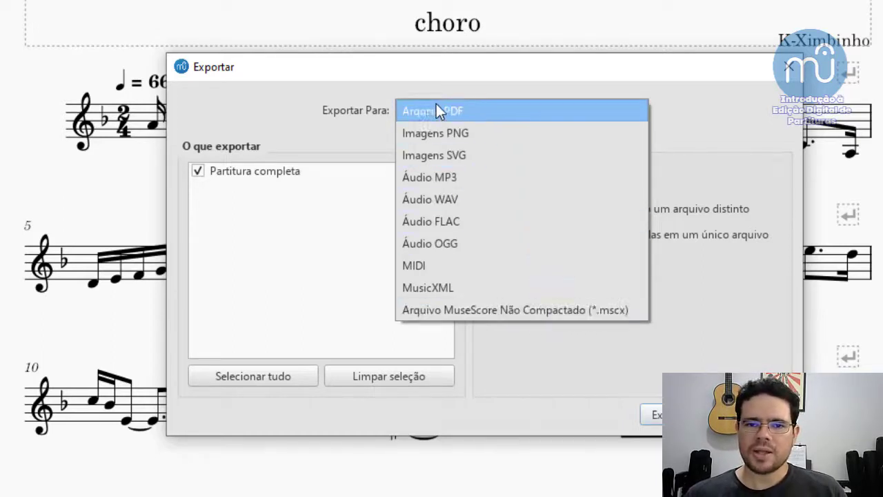
click(475, 111)
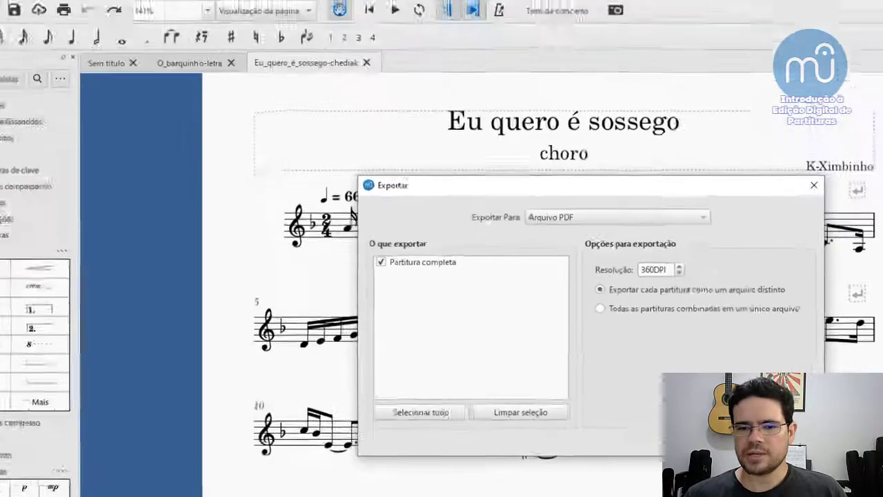
click(657, 414)
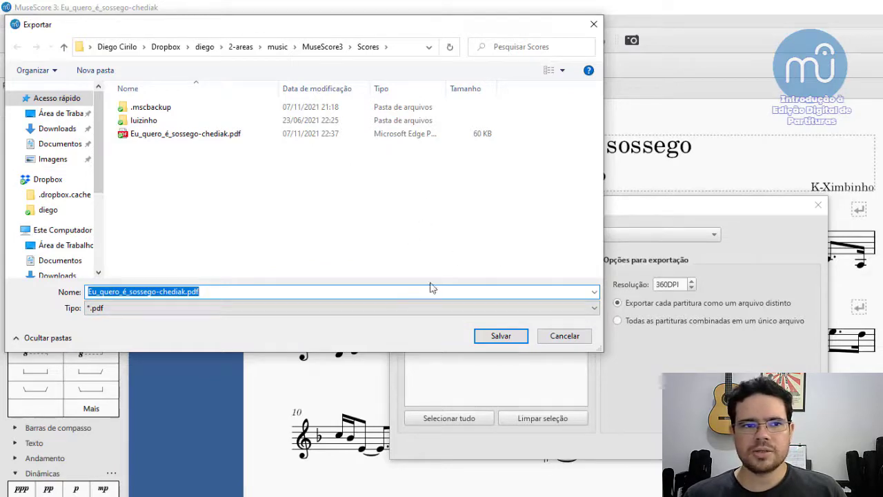
click(566, 337)
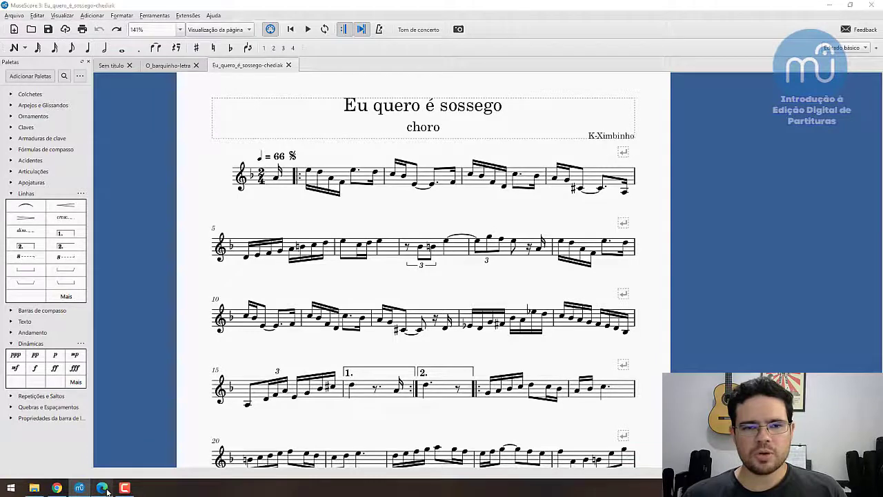
Switch to Microsoft Edge to inspect Eu_quero_é_sossego-chediak.pdf up close and as a whole page, and compare it with the score in MuseScore
click(104, 487)
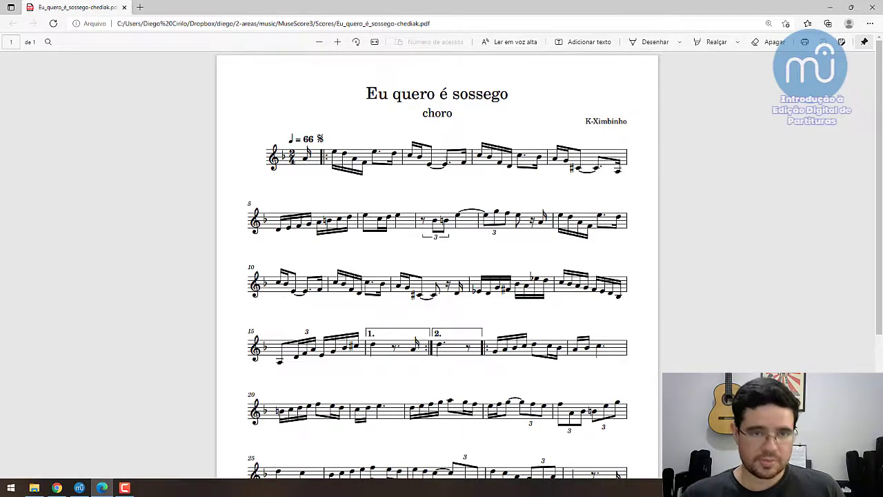
scroll(447, 161, up, 5)
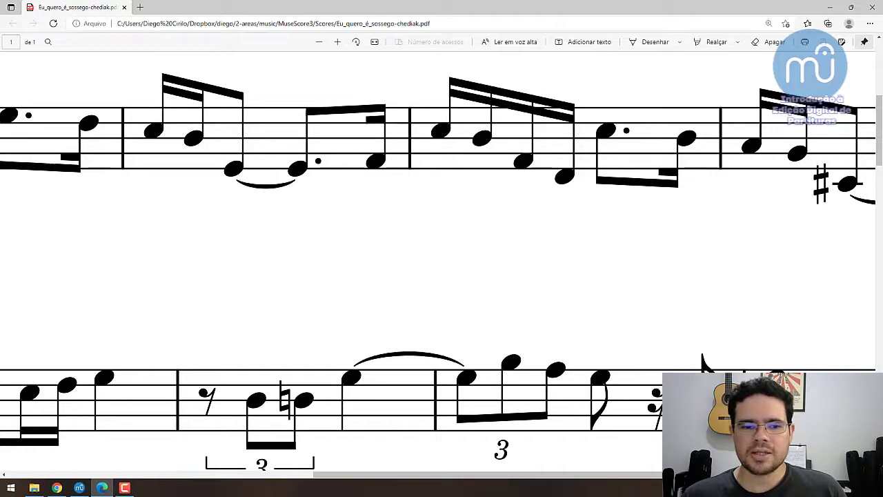
scroll(427, 143, down, 8)
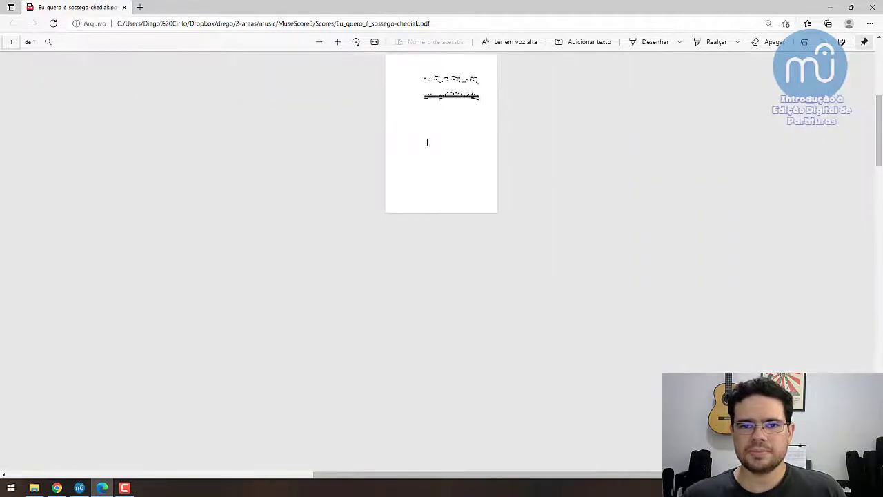
scroll(427, 143, up, 5)
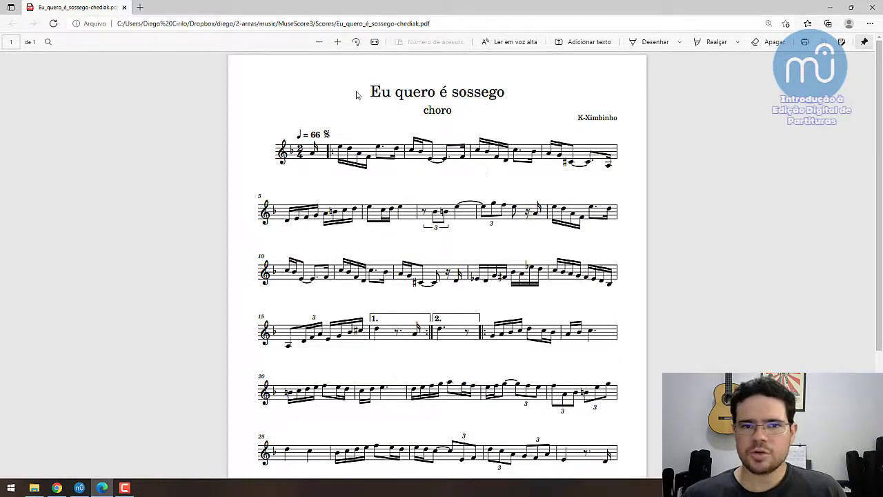
click(79, 488)
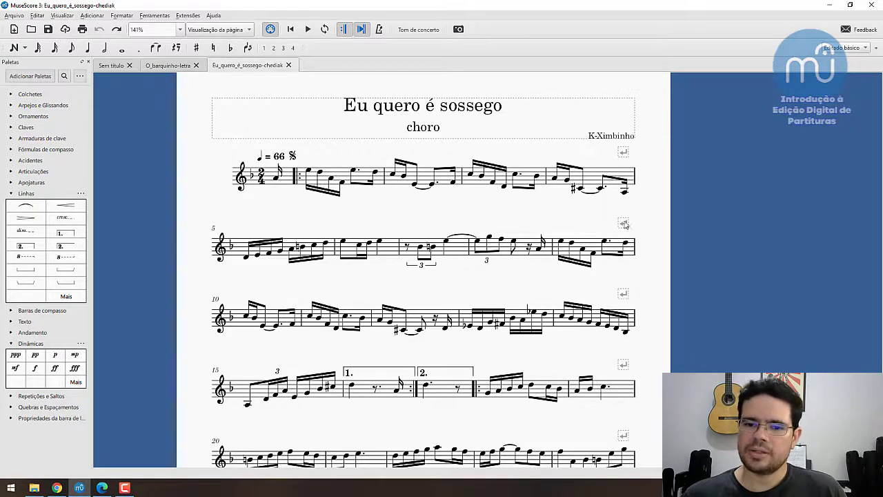
click(103, 488)
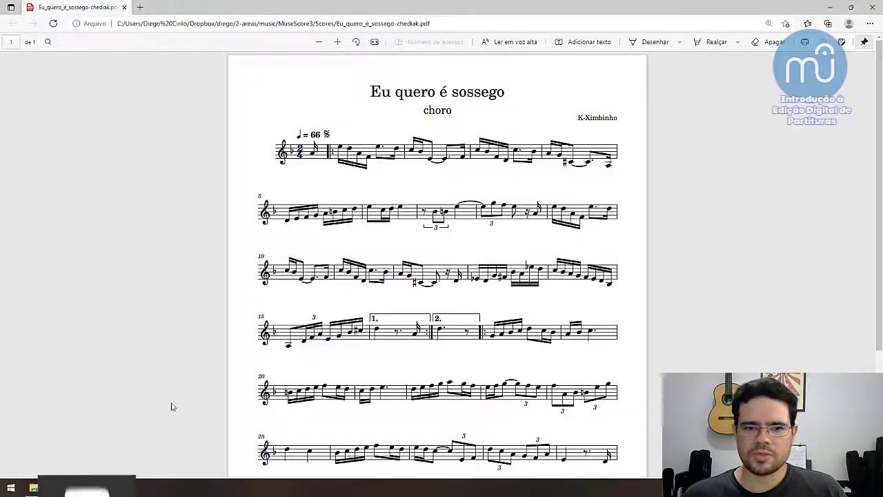